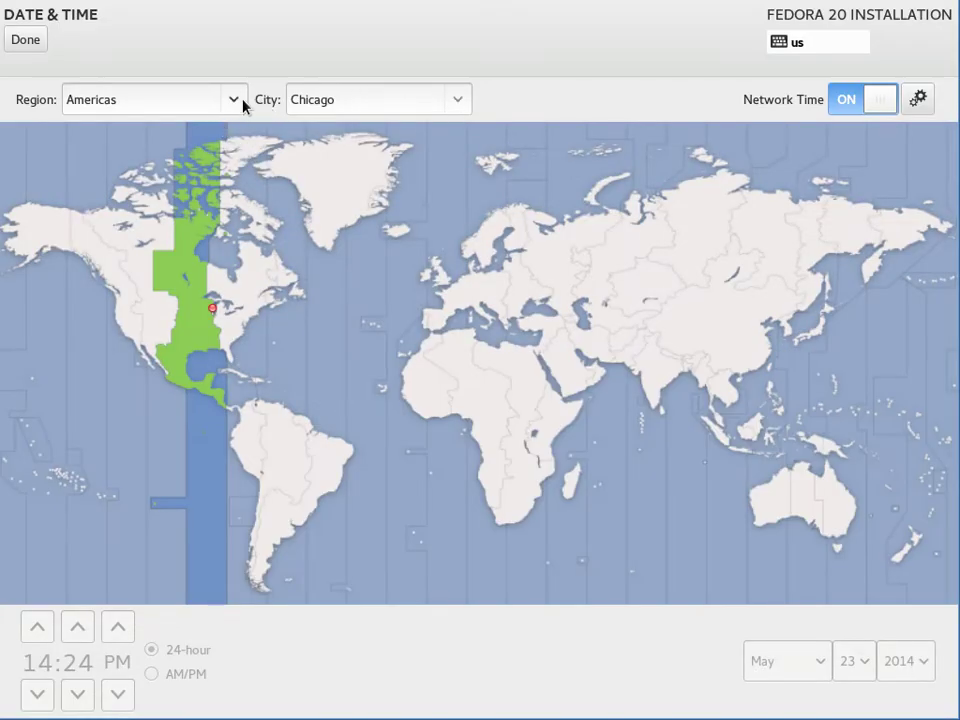
# Step: Set the time zone to United States, Central Time, and confirm it
pyautogui.click(237, 99)
pyautogui.click(154, 438)
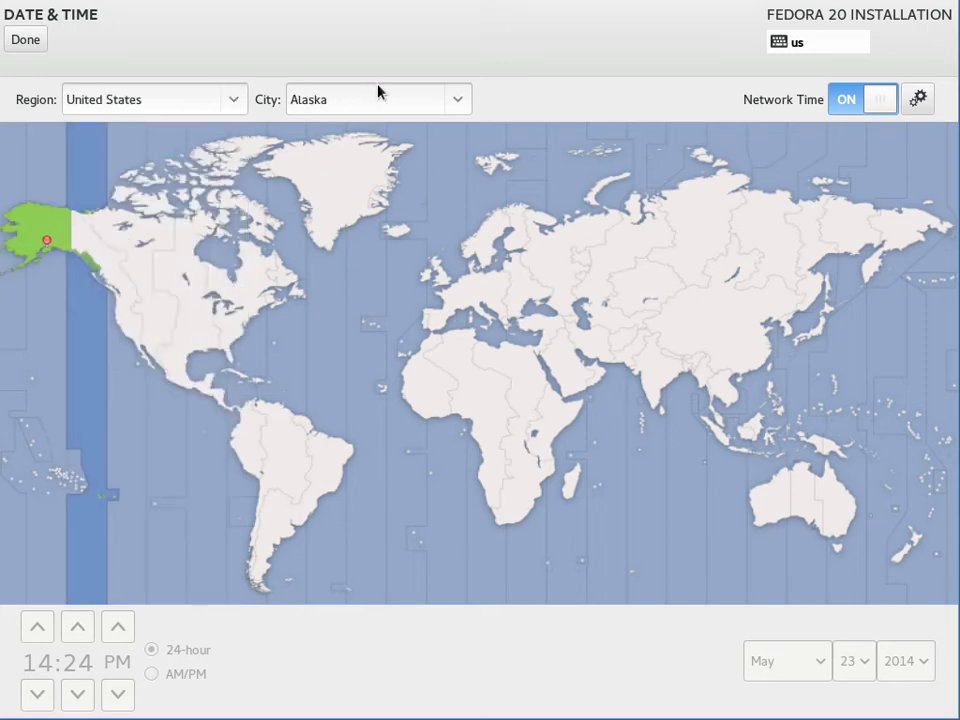
pyautogui.click(455, 108)
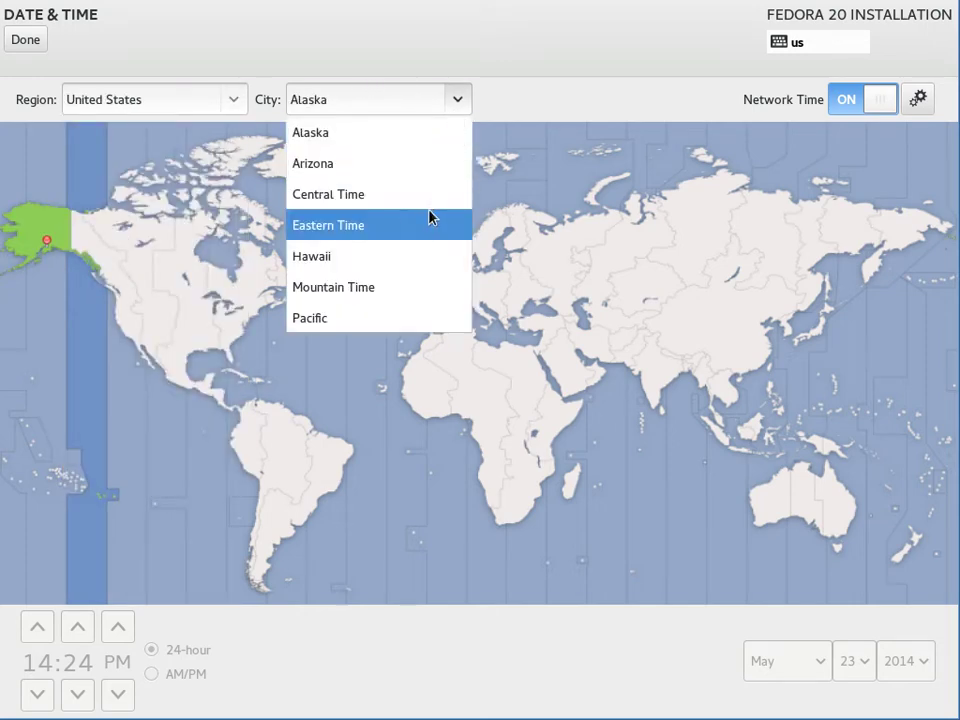
pyautogui.click(377, 195)
pyautogui.click(30, 42)
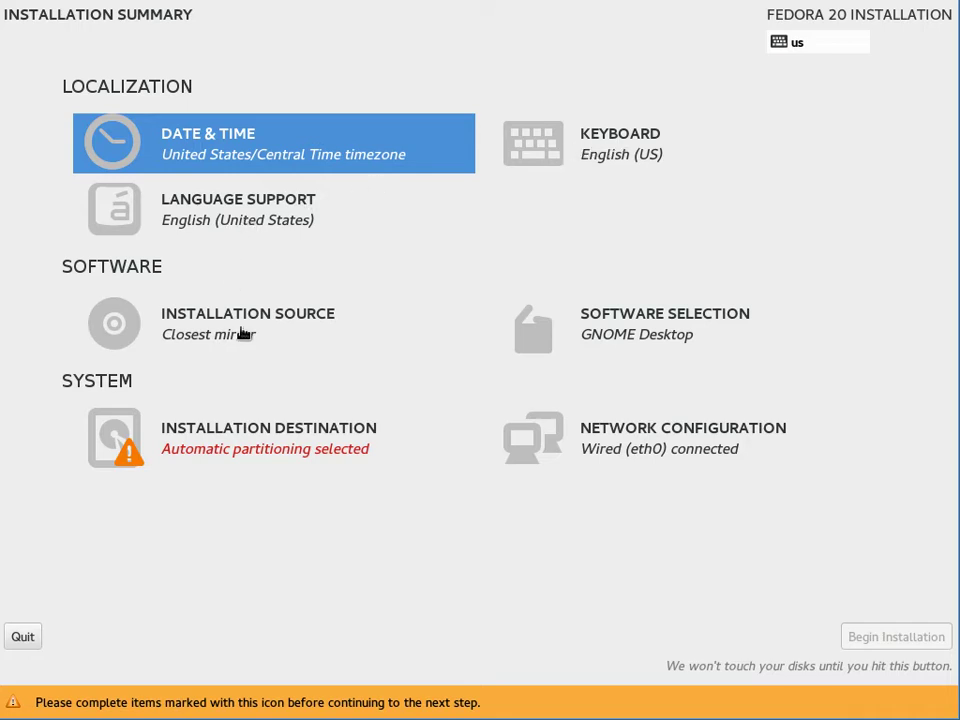
# Step: Select the Minimal Install environment with the Standard add-on and confirm the software choice
pyautogui.click(621, 327)
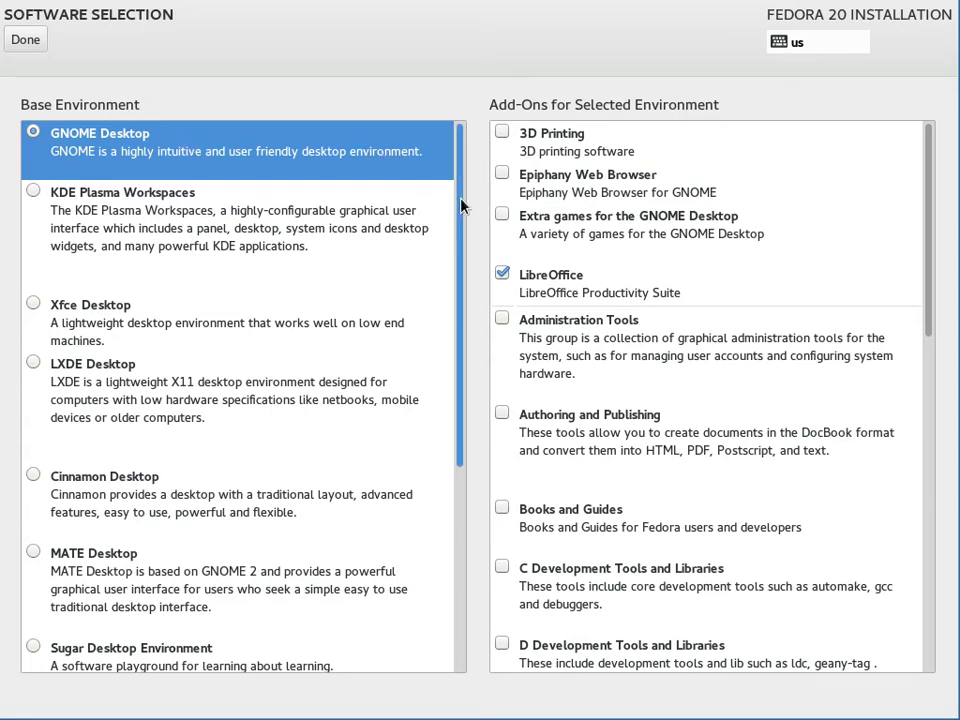
pyautogui.moveTo(460, 205); pyautogui.dragTo(469, 546)
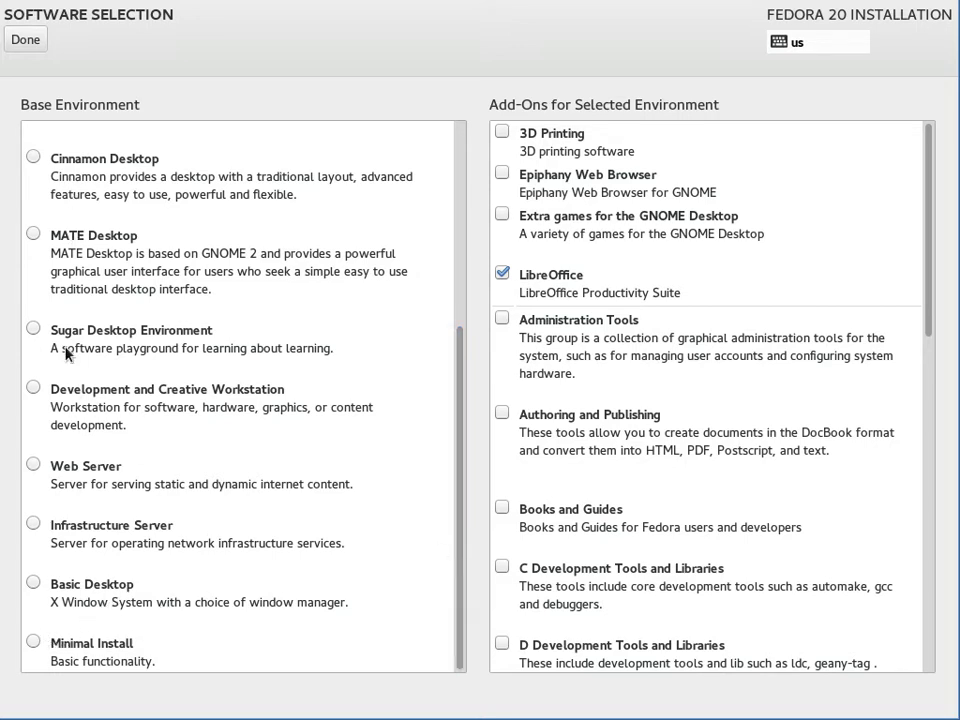
pyautogui.click(32, 642)
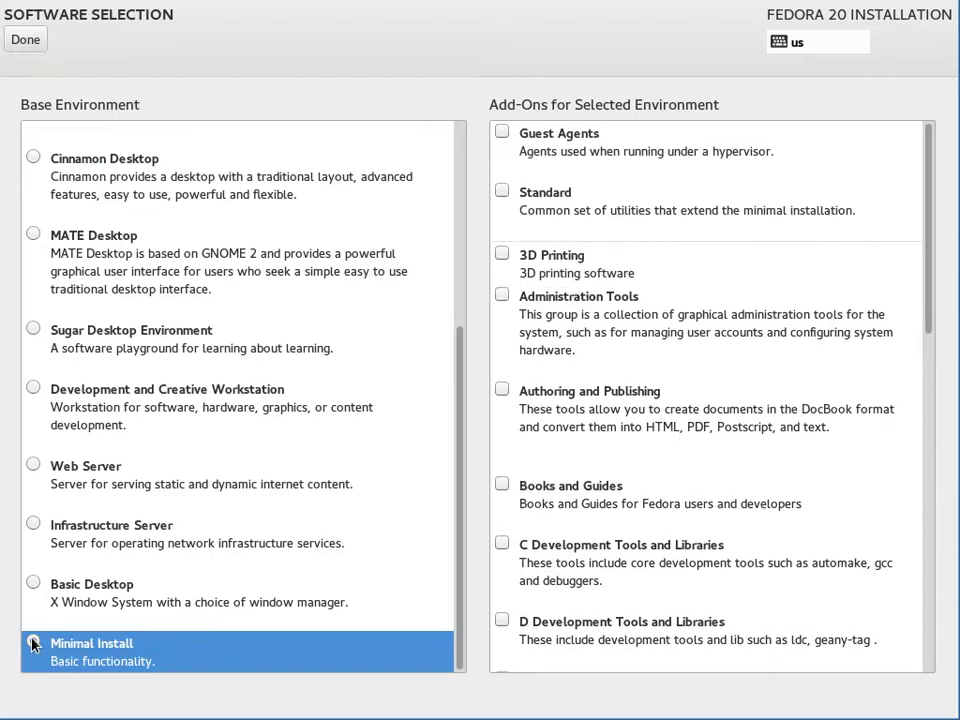
pyautogui.click(502, 192)
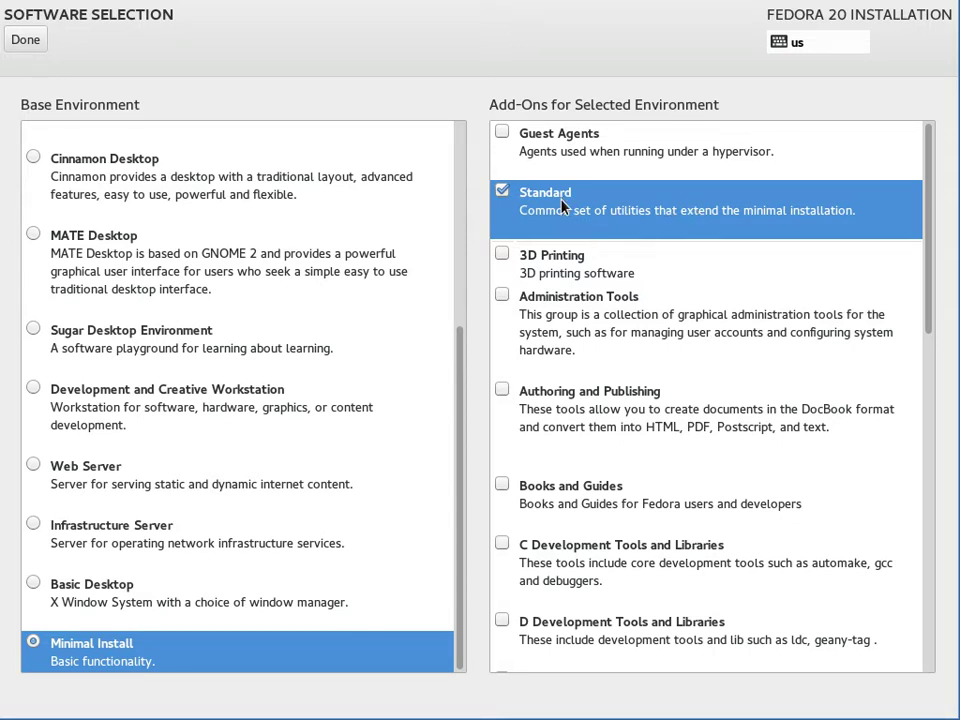
pyautogui.click(26, 39)
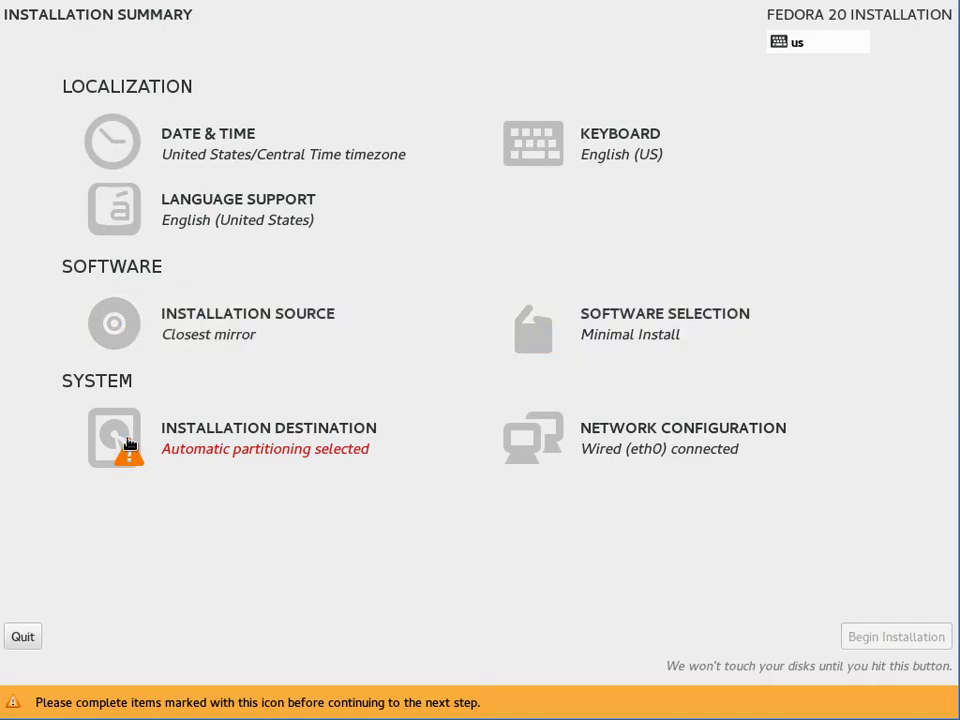
# Step: Accept the 46.08 GB disk, choose to review partitions yourself, and pick the Standard Partition scheme
pyautogui.click(128, 444)
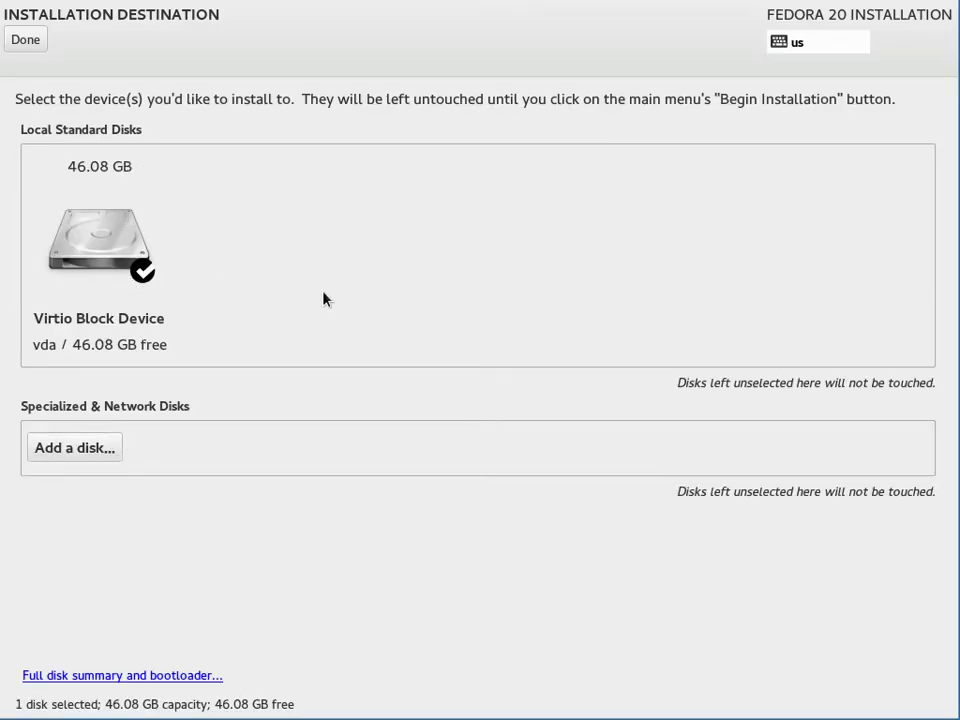
pyautogui.click(34, 40)
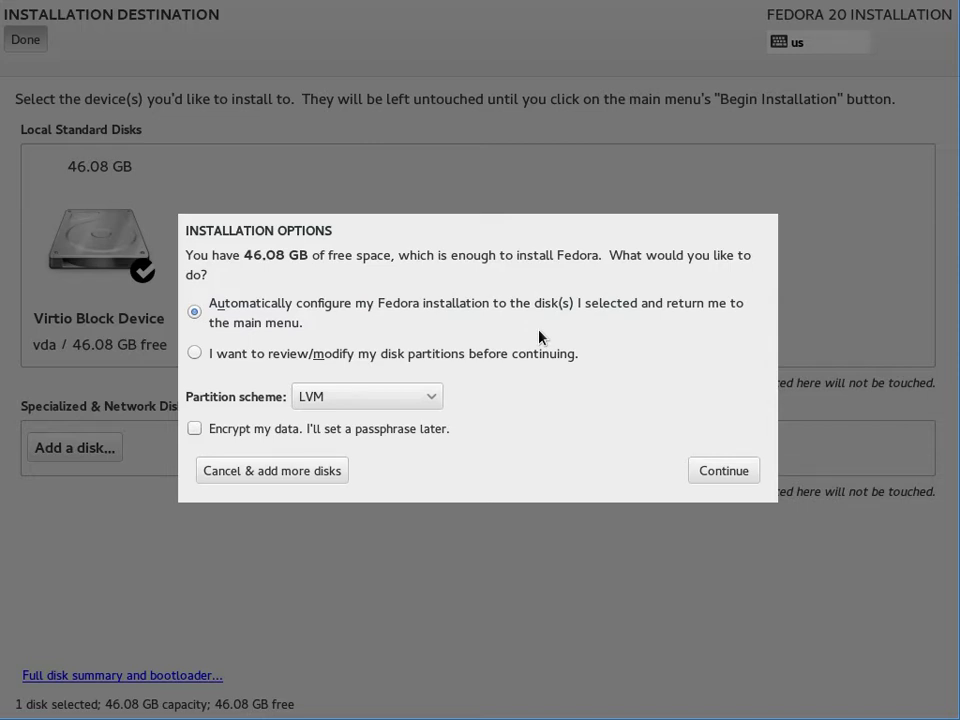
pyautogui.click(200, 355)
pyautogui.click(388, 398)
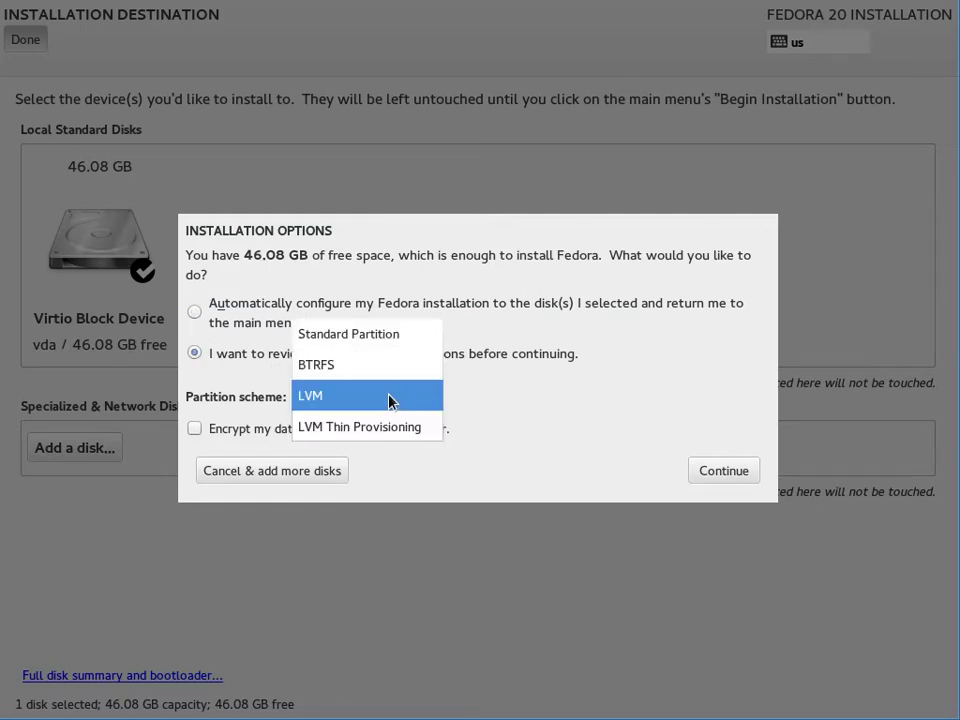
pyautogui.click(373, 336)
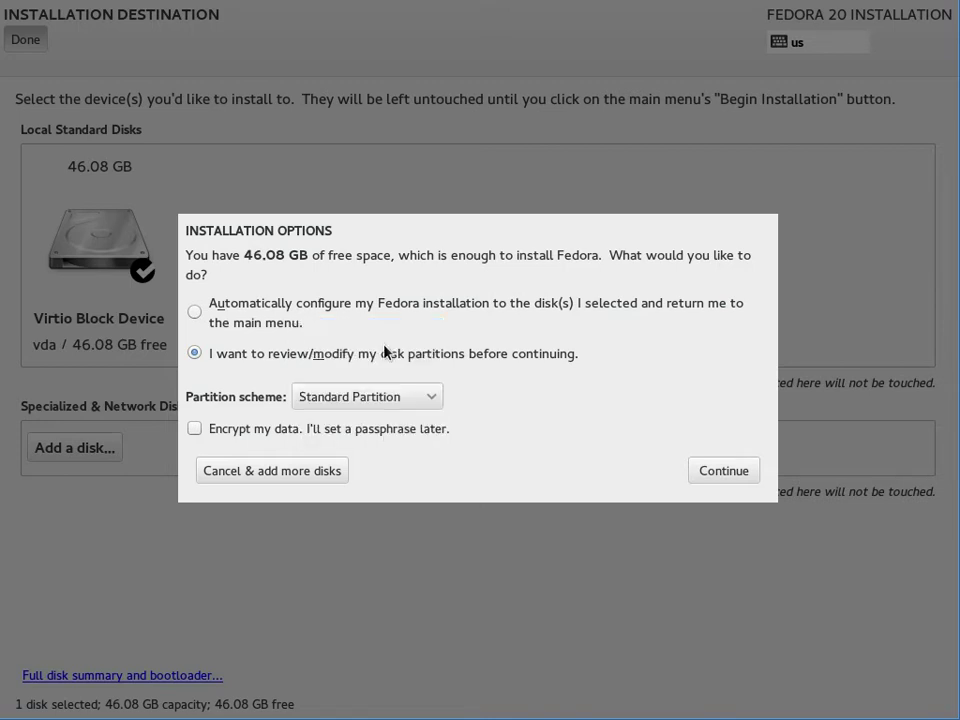
pyautogui.click(728, 474)
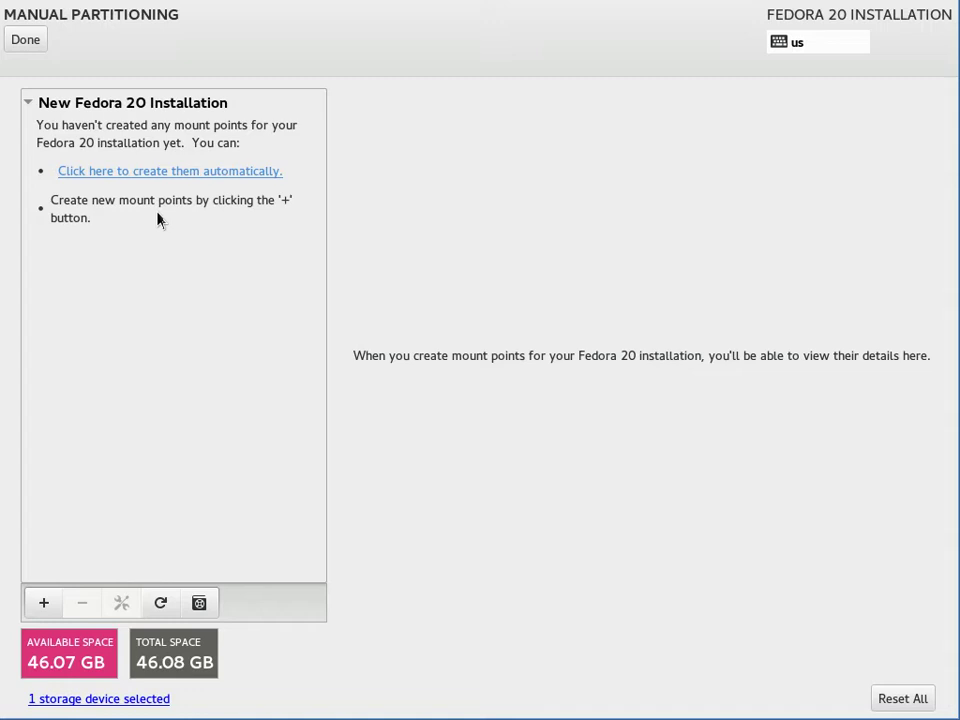
# Step: Create the default mount points automatically and resize the swap partition to 2G
pyautogui.click(114, 178)
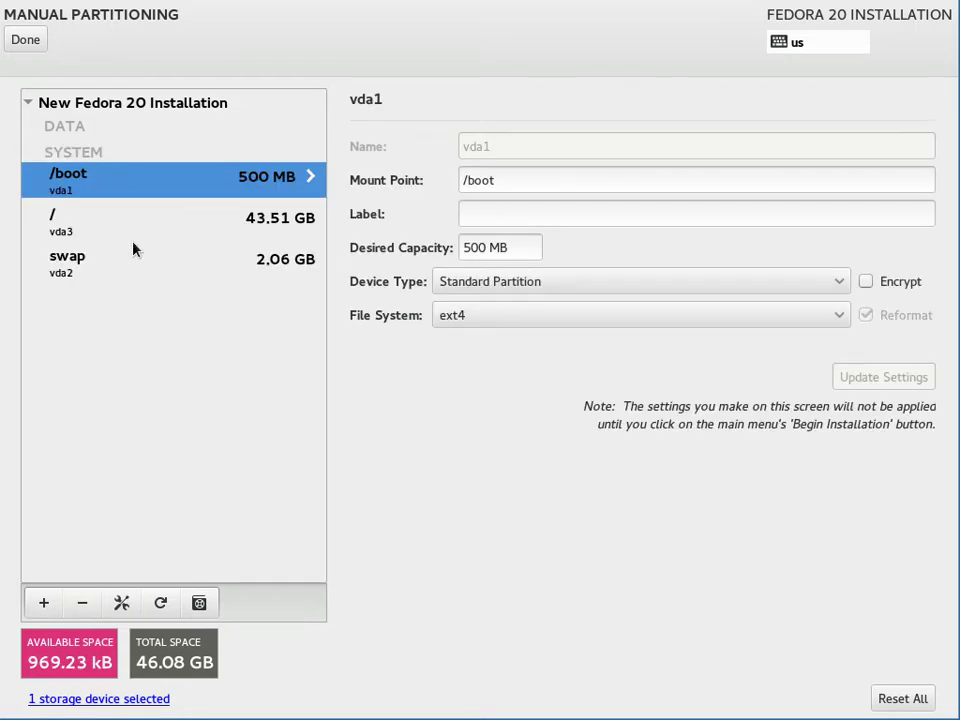
pyautogui.click(79, 266)
pyautogui.click(77, 236)
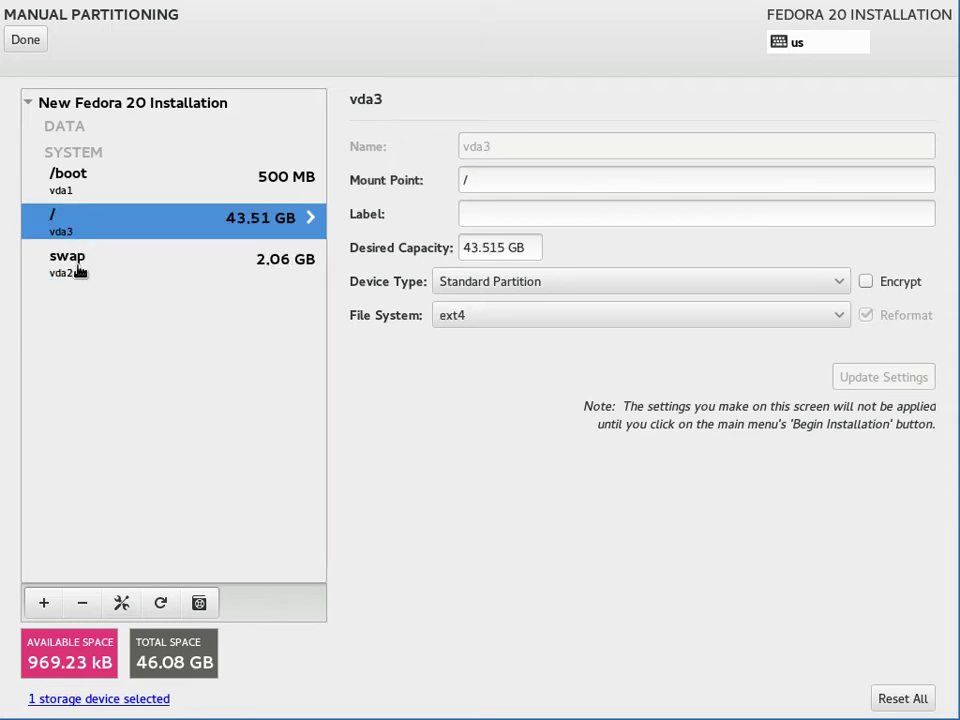
pyautogui.click(79, 268)
pyautogui.tripleClick(521, 248)
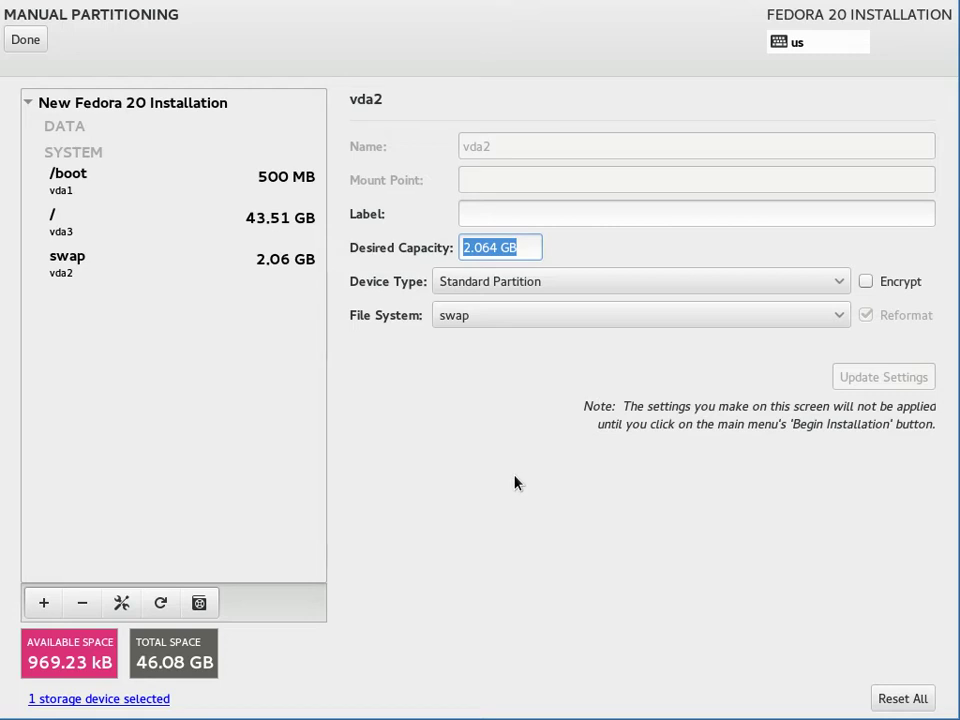
pyautogui.write('2G')
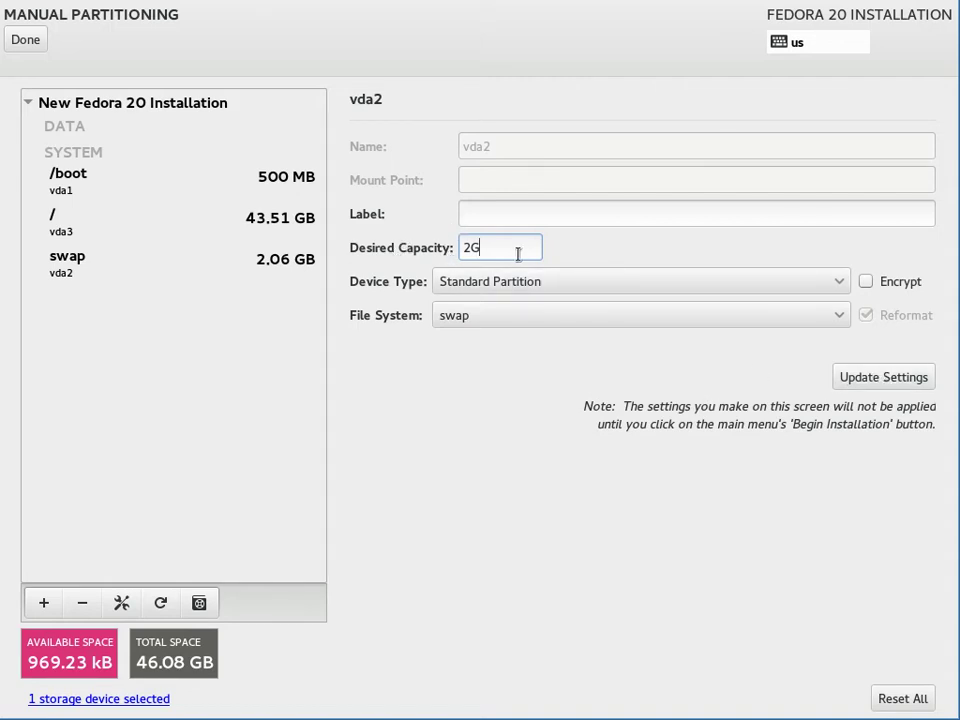
pyautogui.click(866, 385)
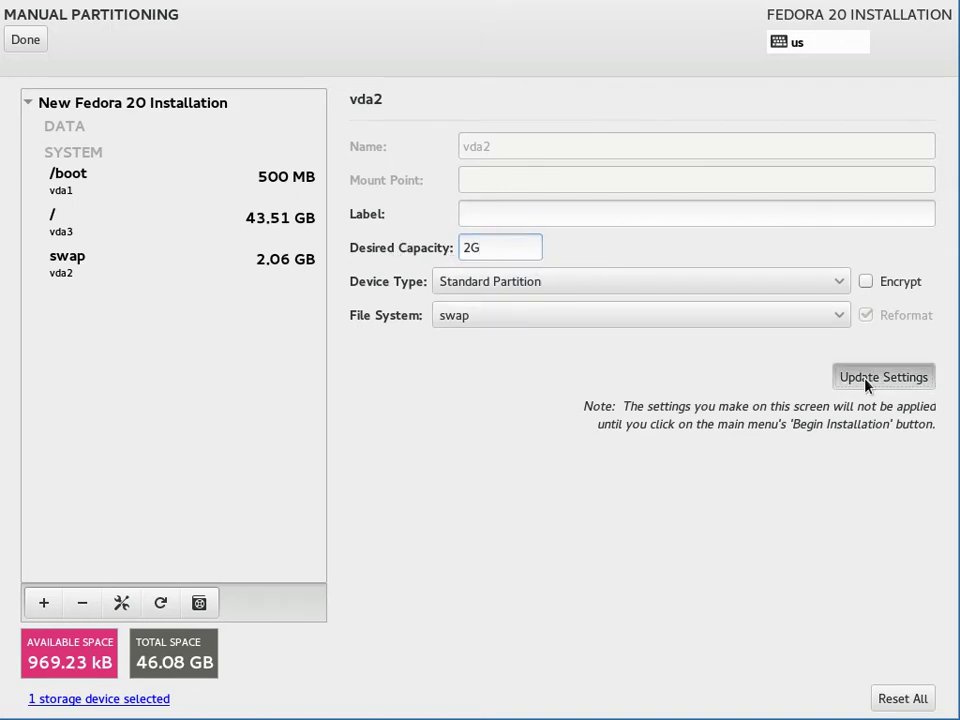
pyautogui.click(145, 261)
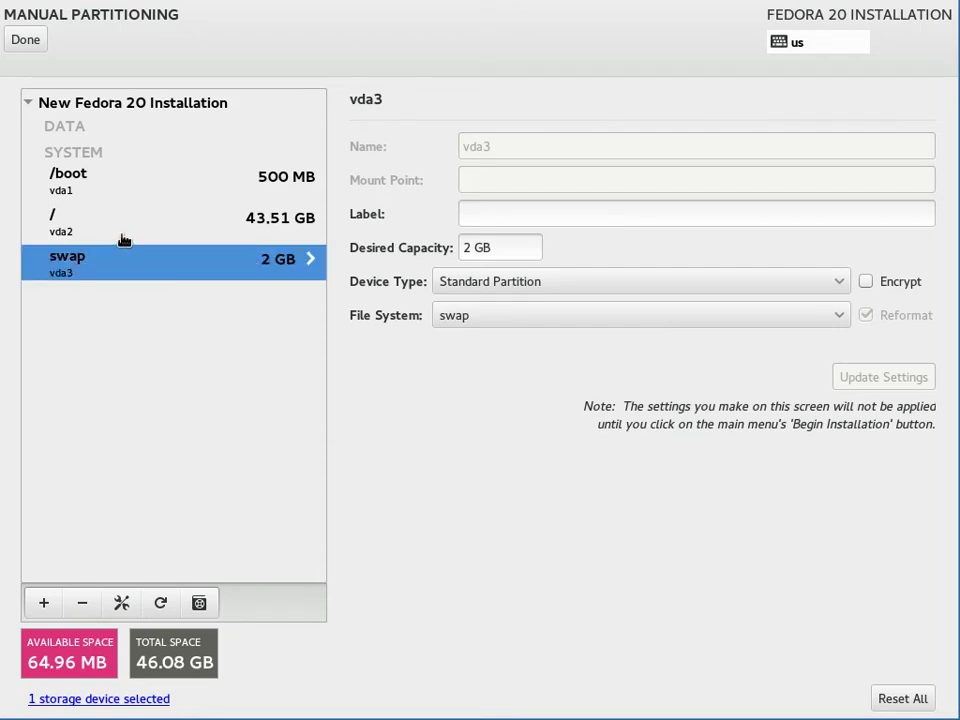
# Step: Set the / partition's desired capacity to 100% and finish manual partitioning
pyautogui.click(67, 217)
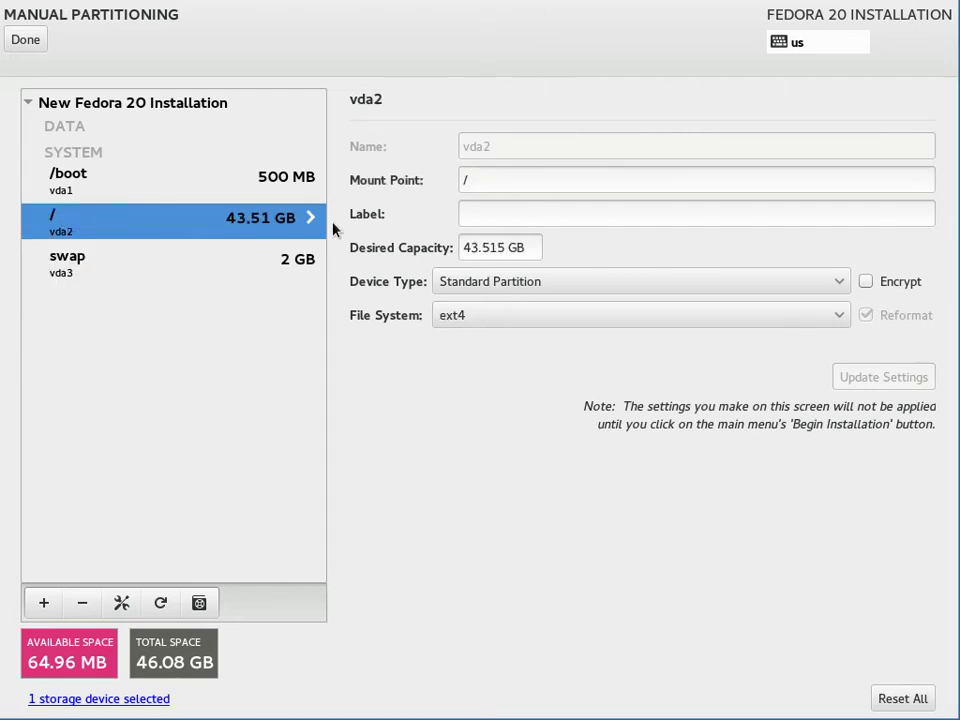
pyautogui.moveTo(521, 246); pyautogui.dragTo(458, 247)
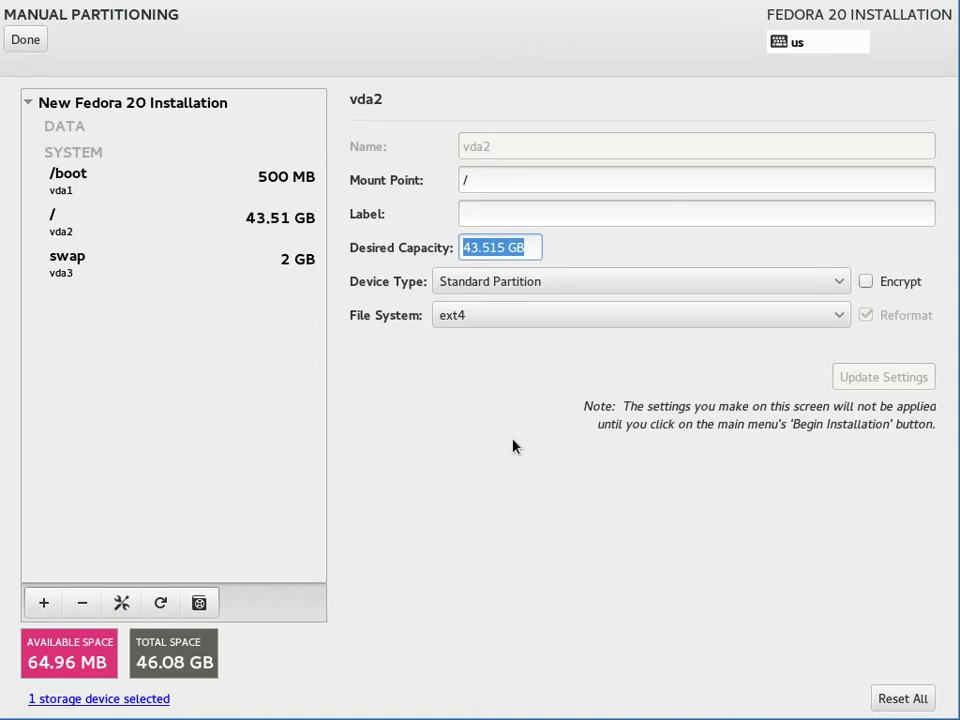
pyautogui.write('100%')
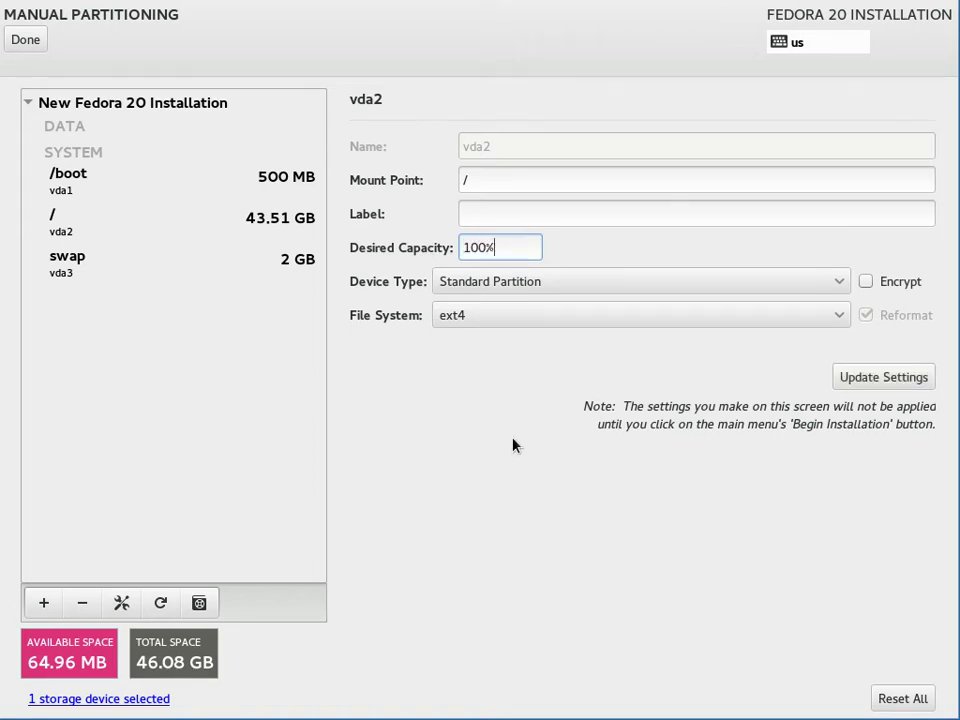
pyautogui.click(913, 376)
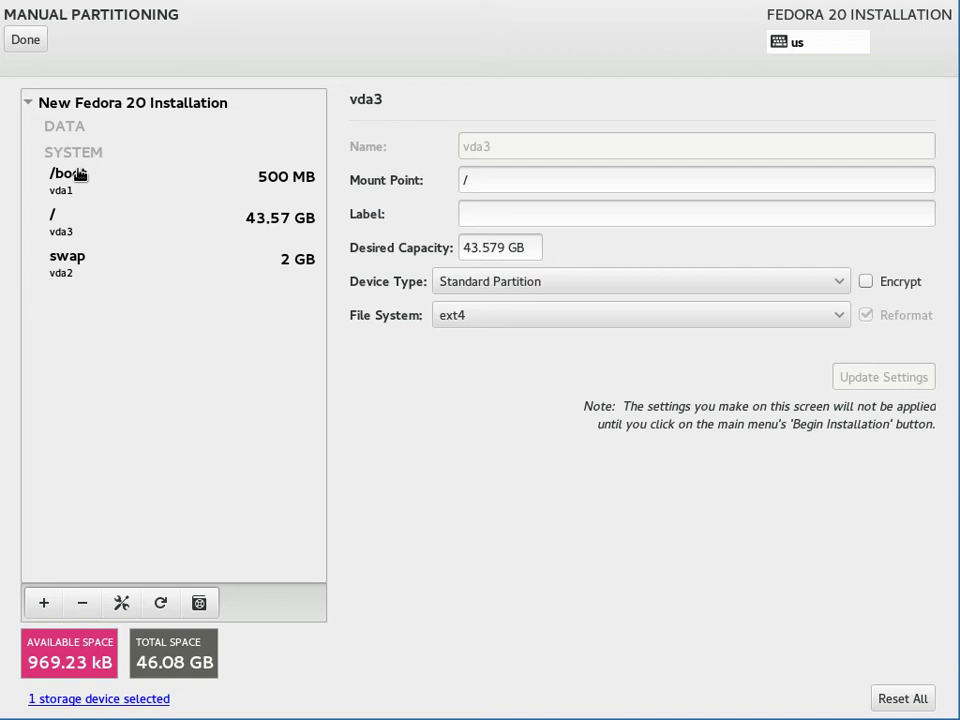
pyautogui.click(26, 39)
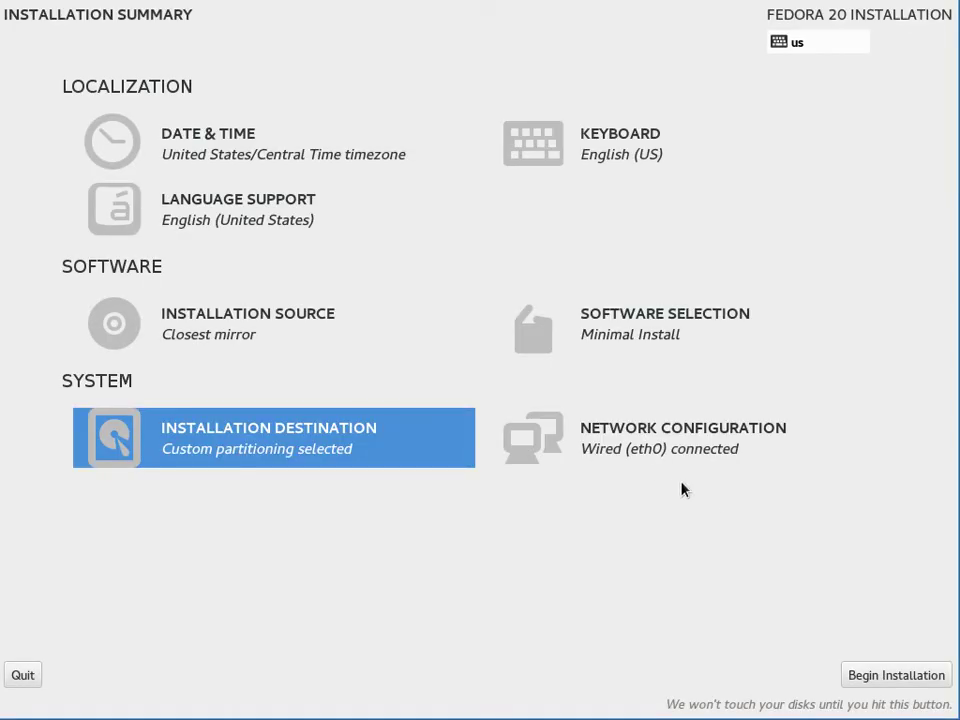
pyautogui.click(598, 448)
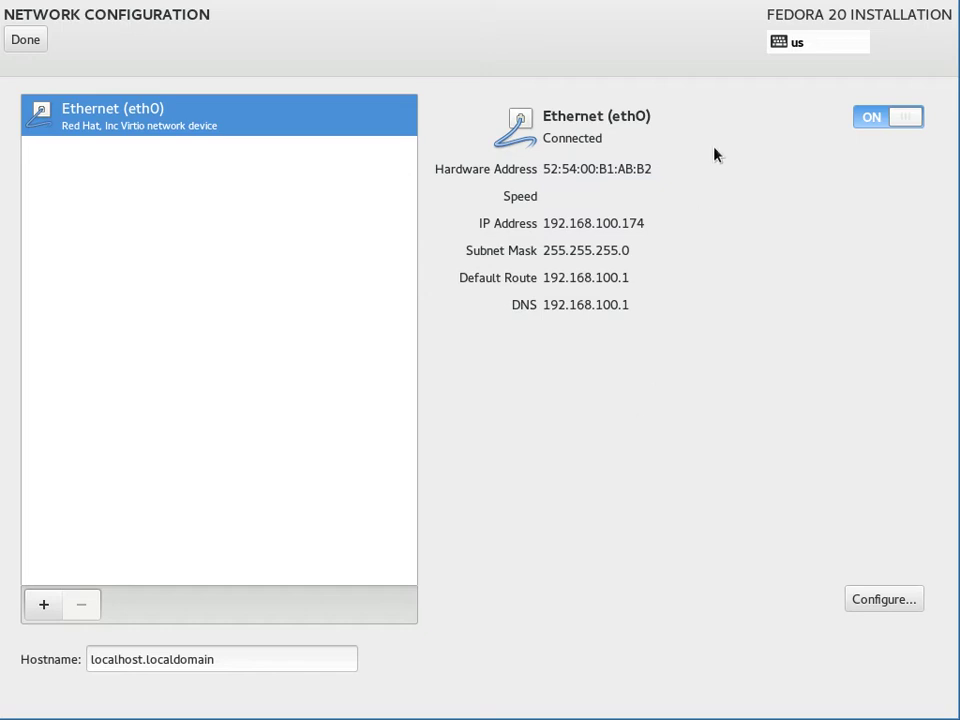
pyautogui.click(880, 600)
pyautogui.click(470, 247)
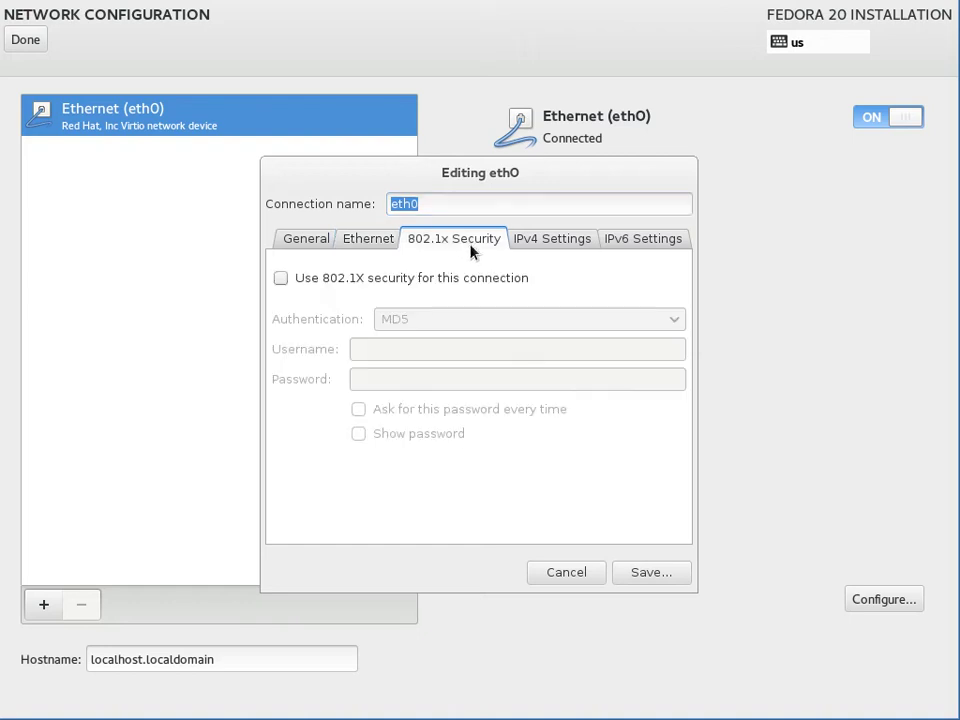
pyautogui.click(552, 249)
pyautogui.click(617, 249)
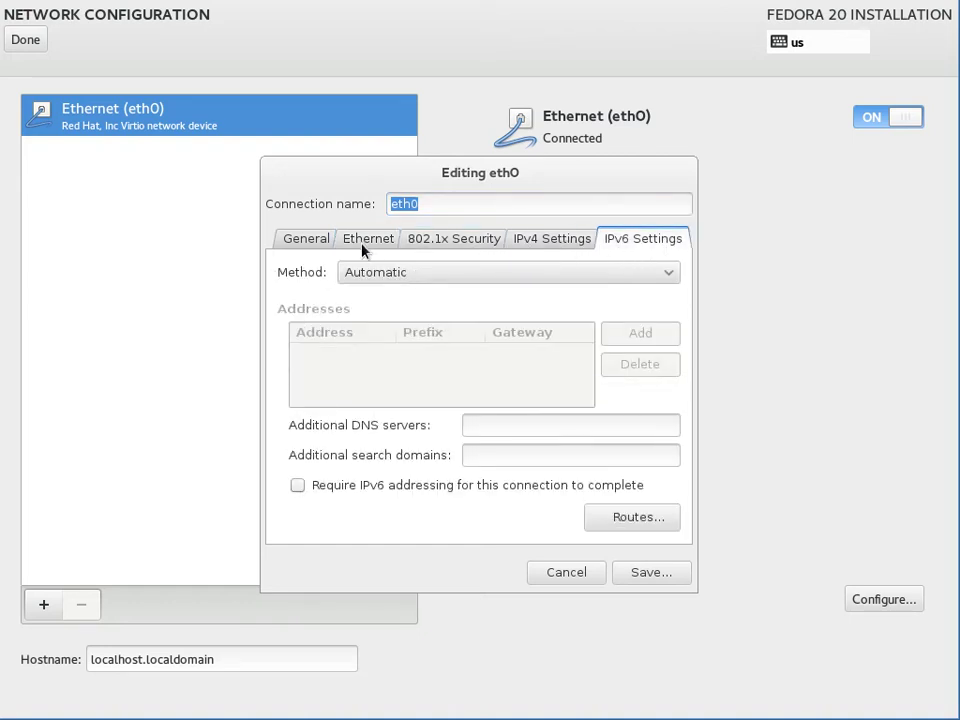
pyautogui.click(585, 576)
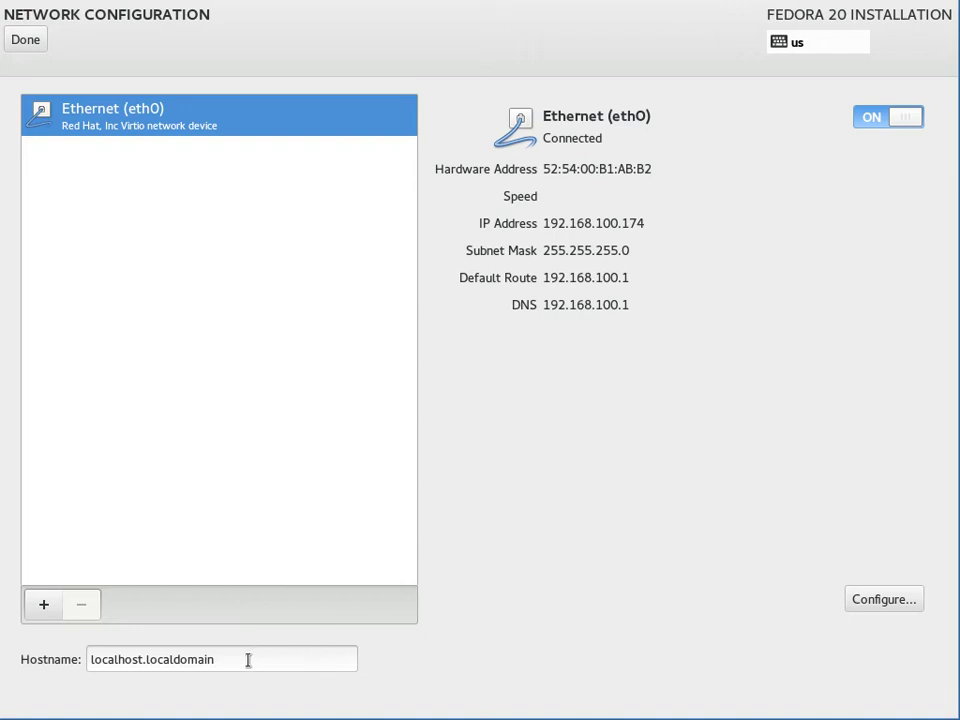
pyautogui.moveTo(246, 658); pyautogui.dragTo(70, 657)
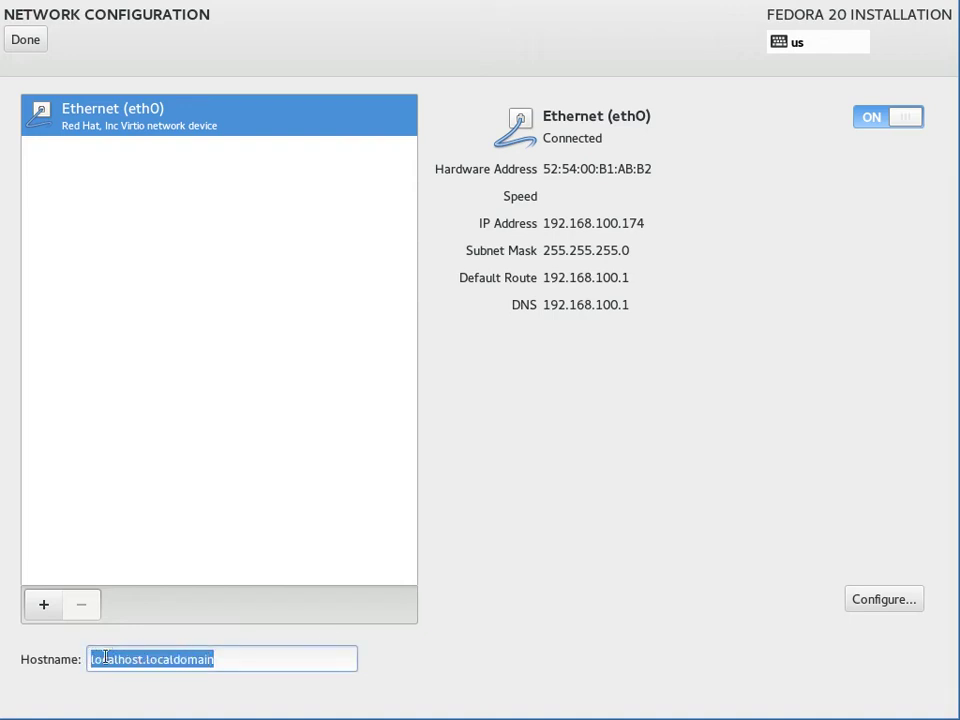
pyautogui.click(230, 658)
pyautogui.moveTo(221, 655); pyautogui.dragTo(71, 662)
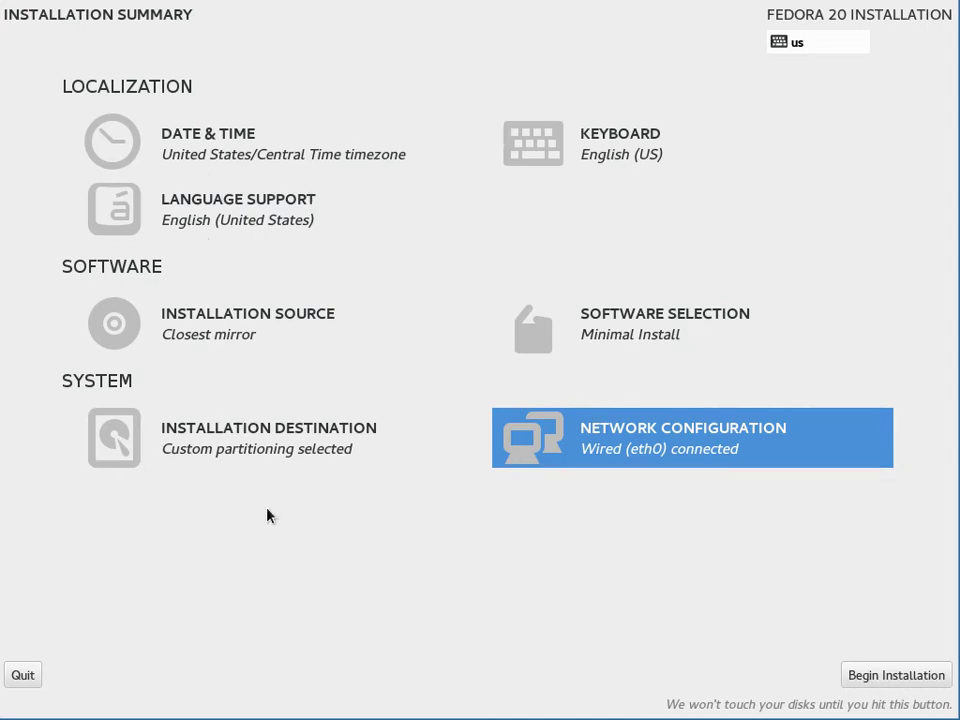
# Step: Begin the Fedora installation with the configured settings
pyautogui.click(896, 675)
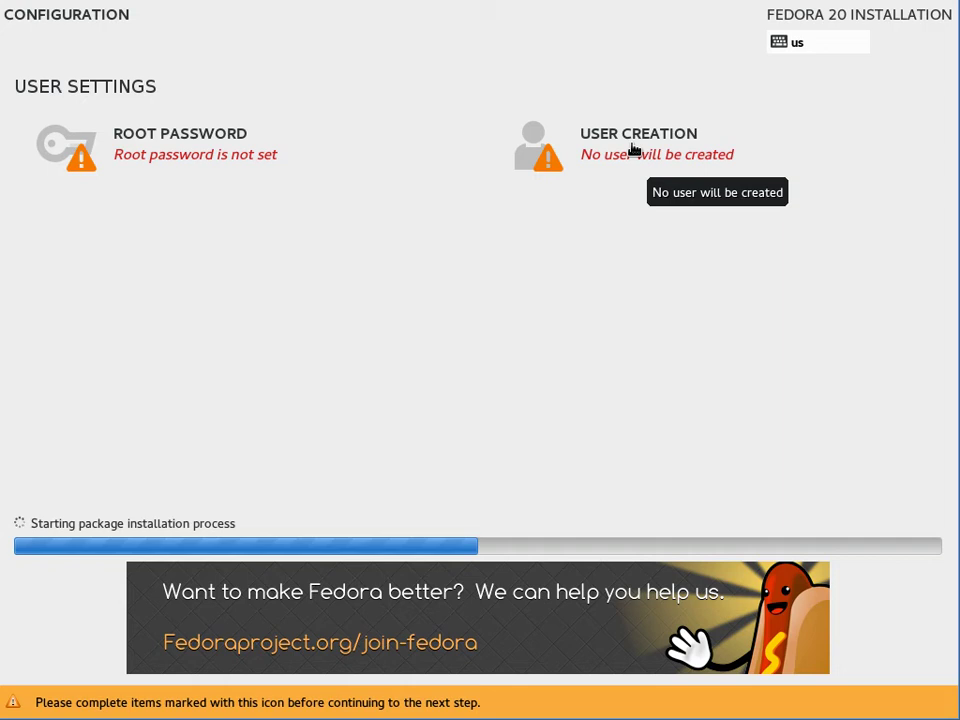
# Step: Create user 'default' as an administrator, enter a password, and try to finish
pyautogui.click(620, 150)
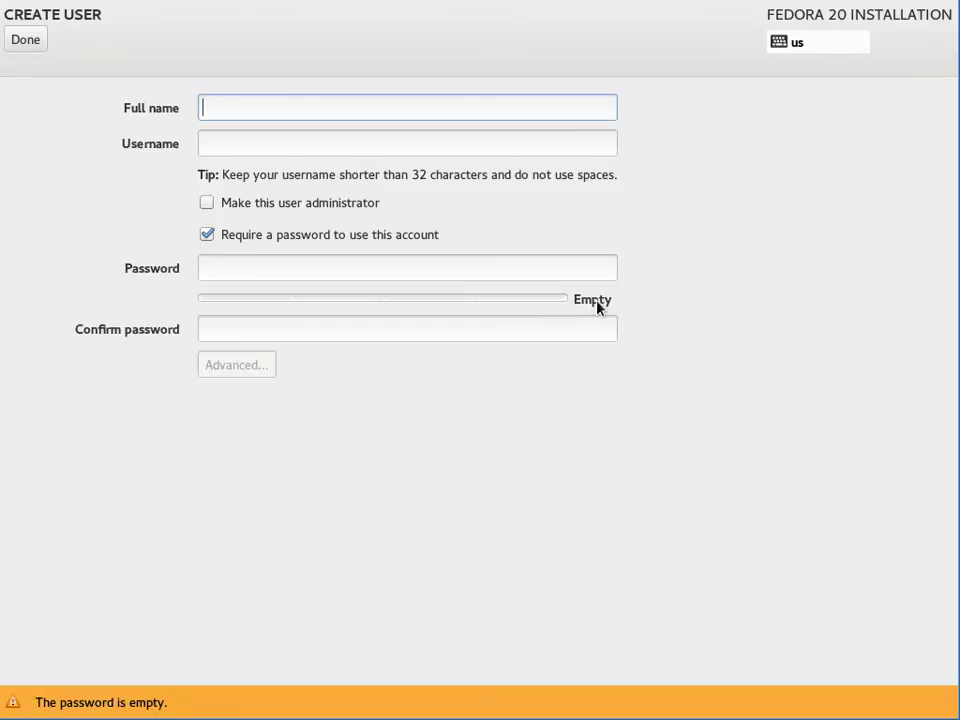
pyautogui.write('defau')
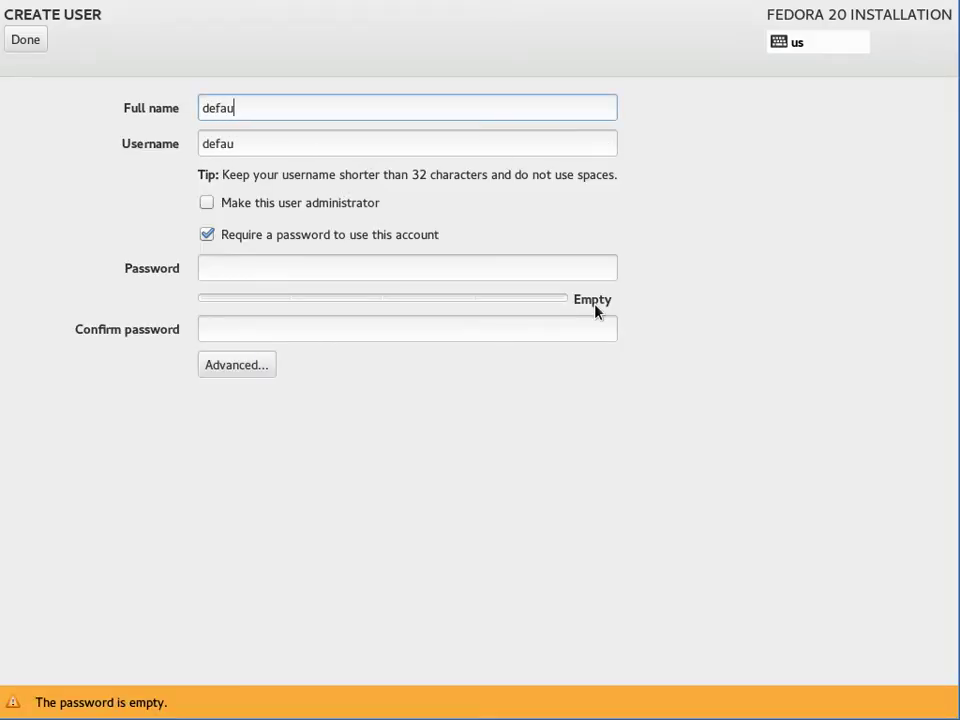
pyautogui.write('lt')
pyautogui.click(207, 203)
pyautogui.click(246, 266)
pyautogui.write('default')
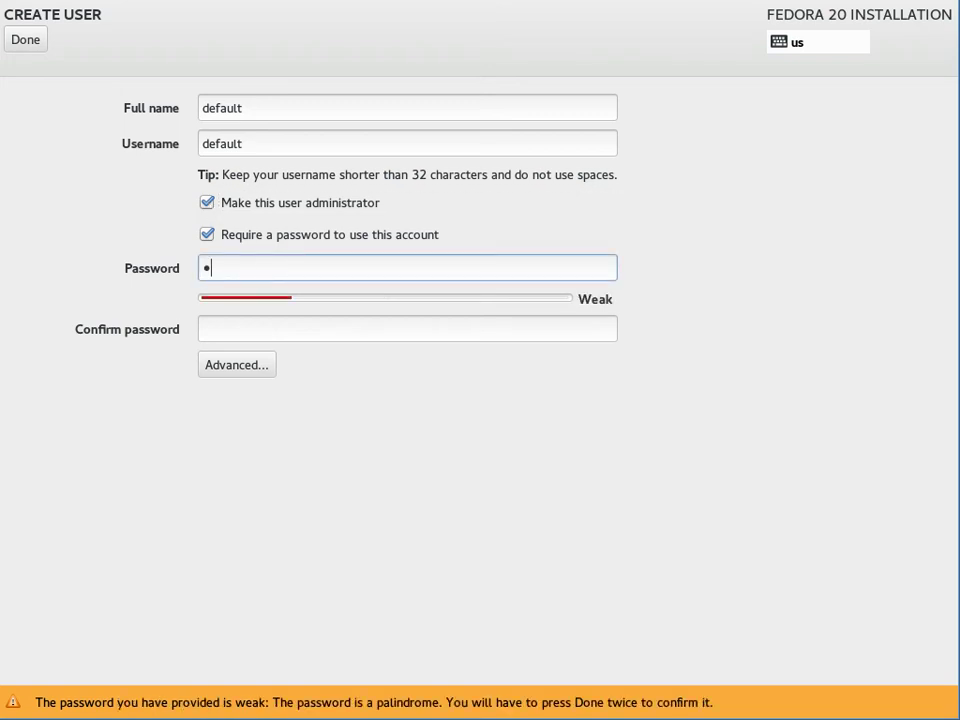
pyautogui.press('Tab')
pyautogui.write('default')
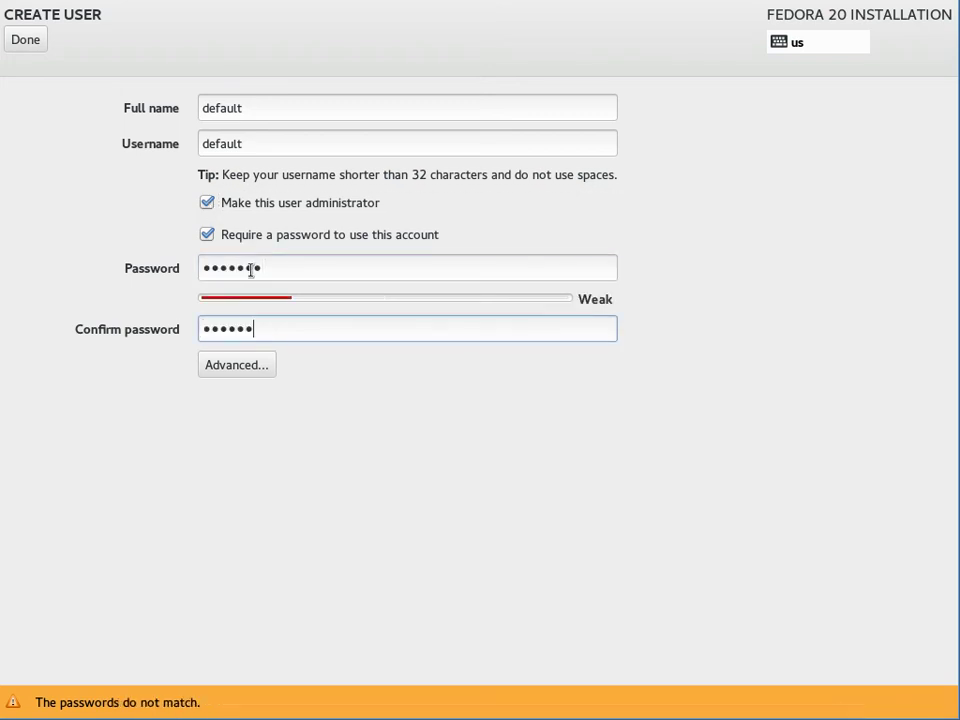
pyautogui.click(22, 40)
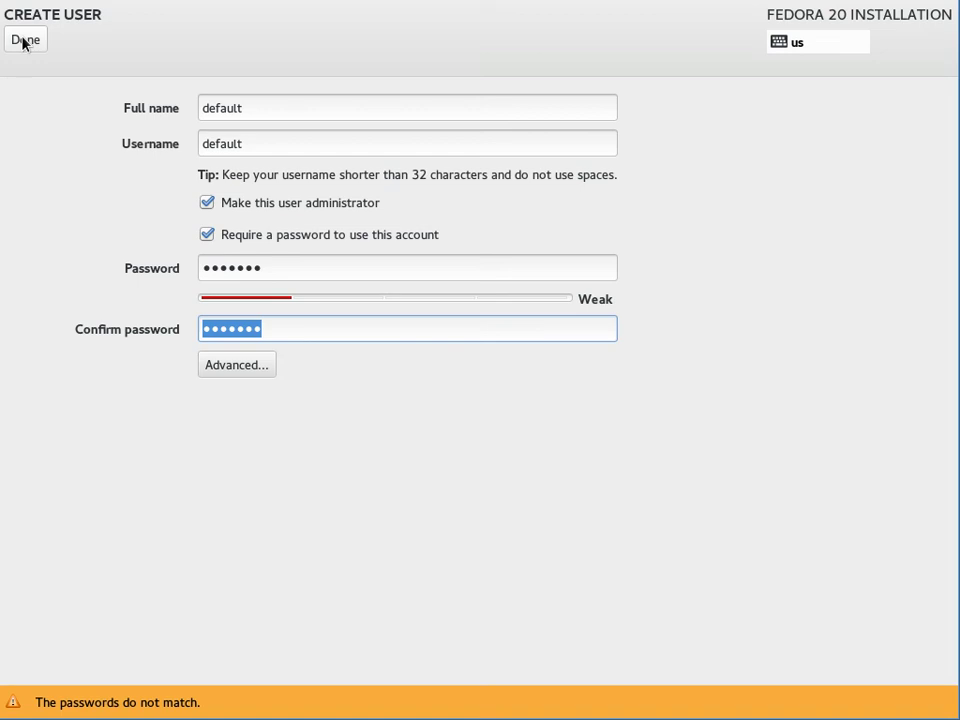
# Step: Re-enter the account password and its confirmation, then accept despite the weak-password warning
pyautogui.click(284, 267)
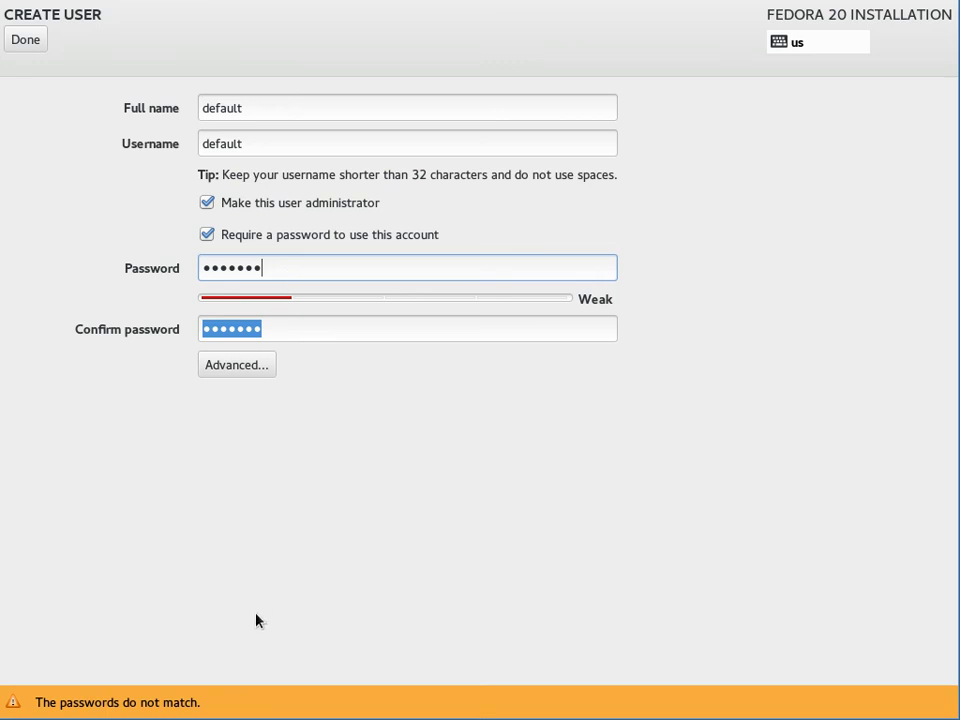
pyautogui.hotkey('ctrl', 'a')
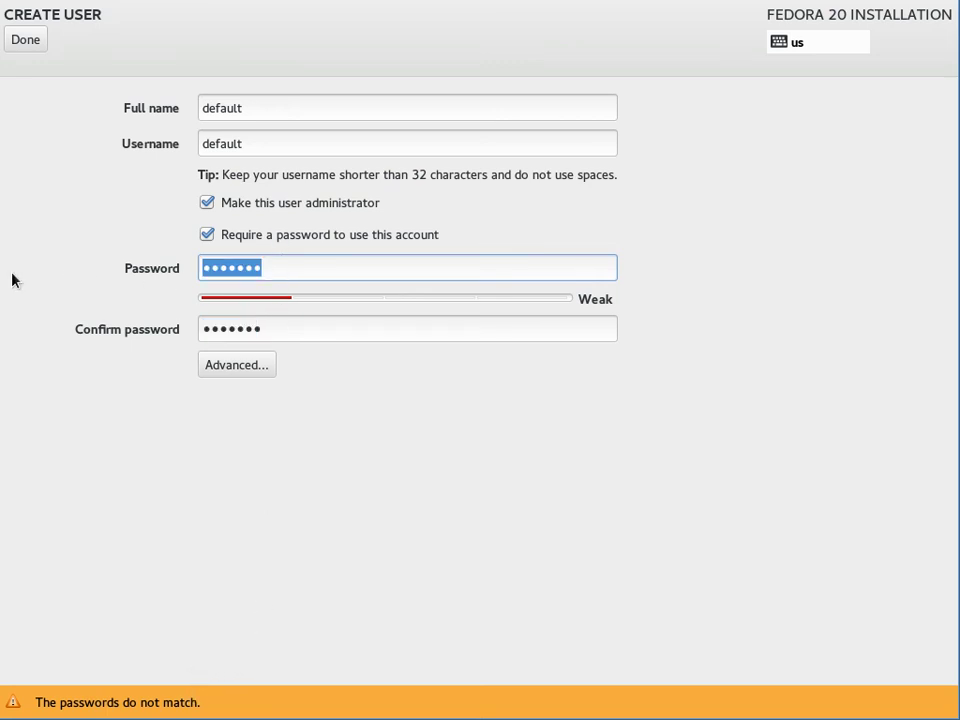
pyautogui.write('default')
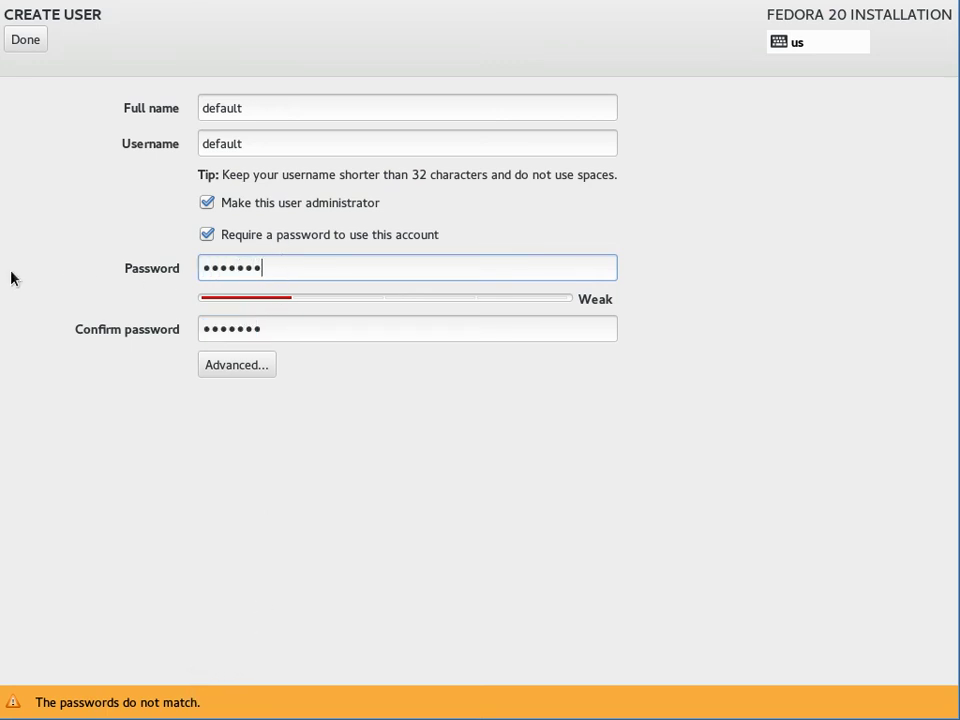
pyautogui.press('Tab')
pyautogui.write('default')
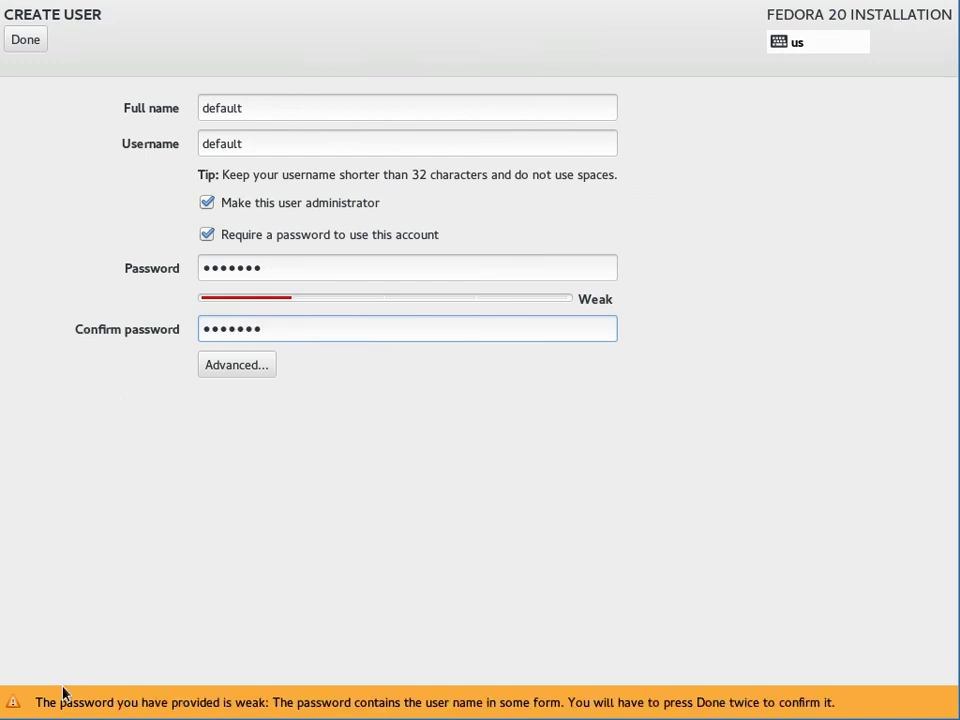
pyautogui.click(24, 42)
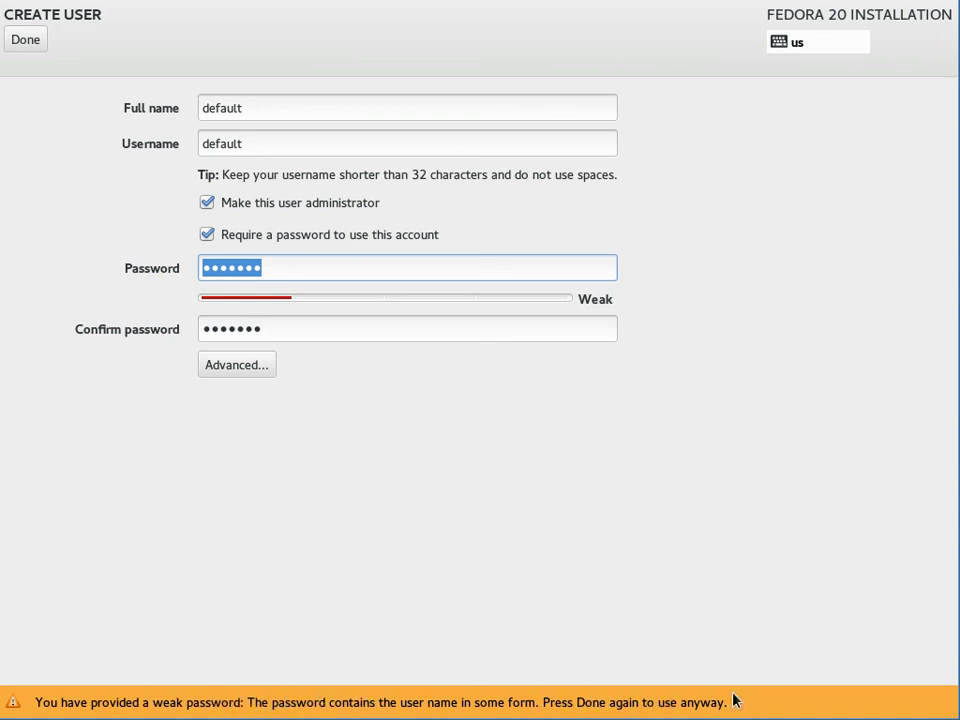
pyautogui.click(20, 38)
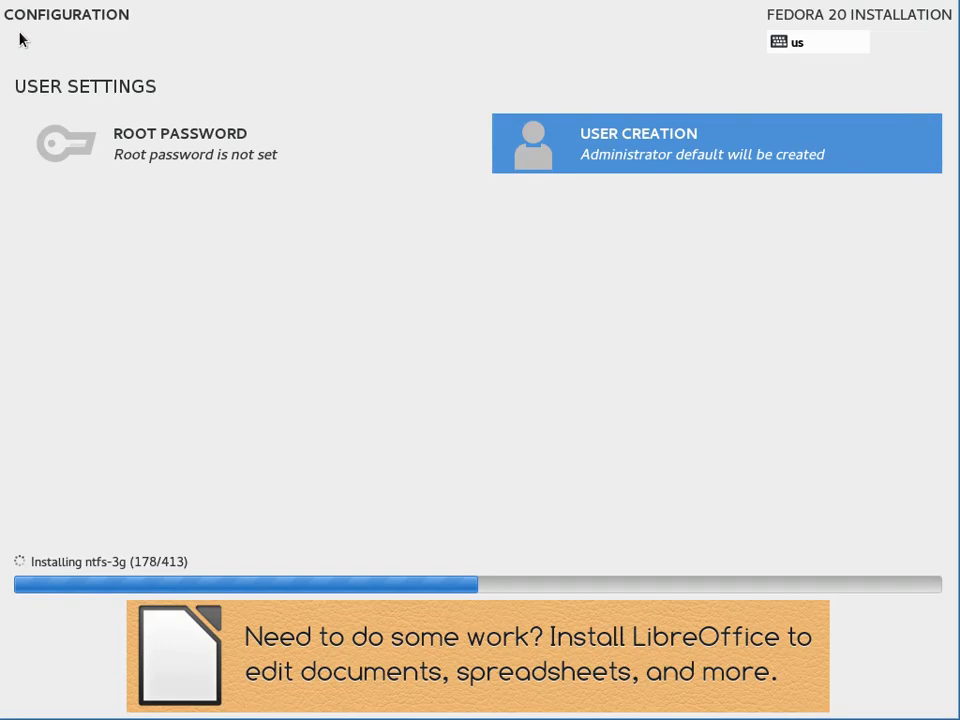